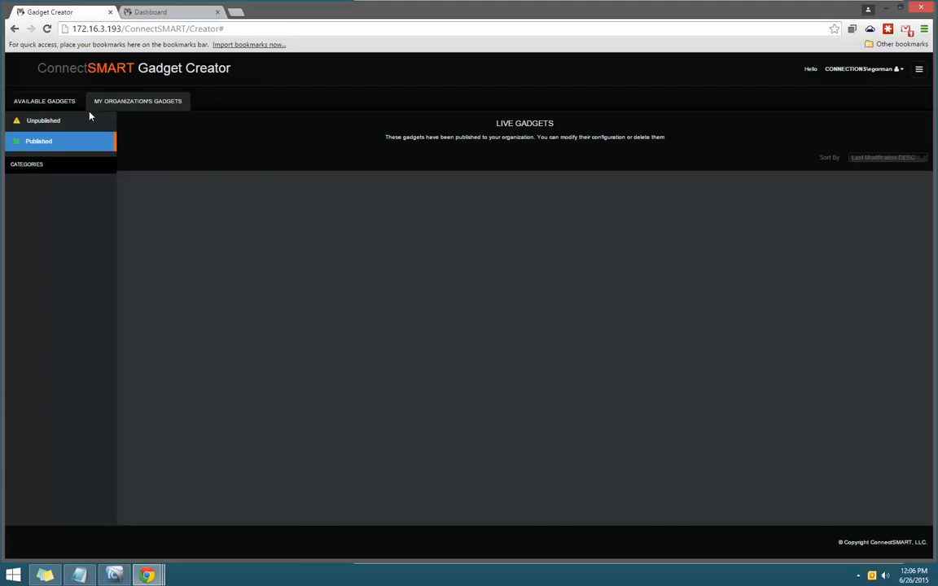
# Stage the P1 Tickets gadget from the available Service gadgets and open it for configuration
pyautogui.click(67, 103)
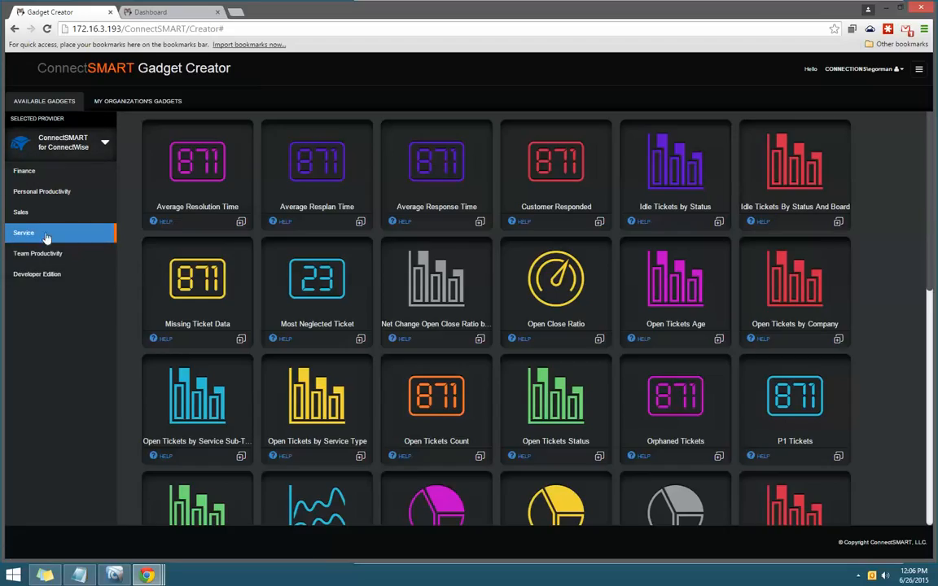
pyautogui.click(838, 456)
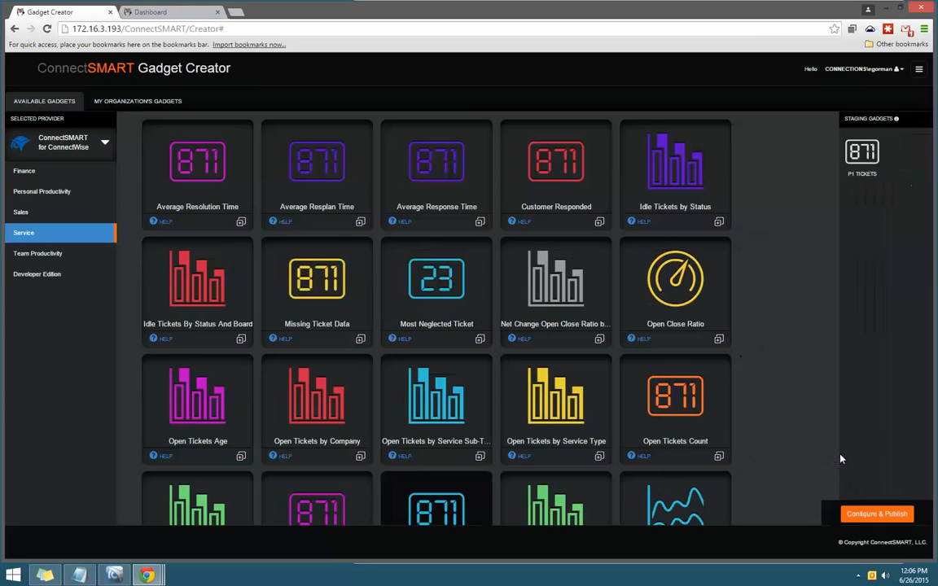
pyautogui.click(900, 519)
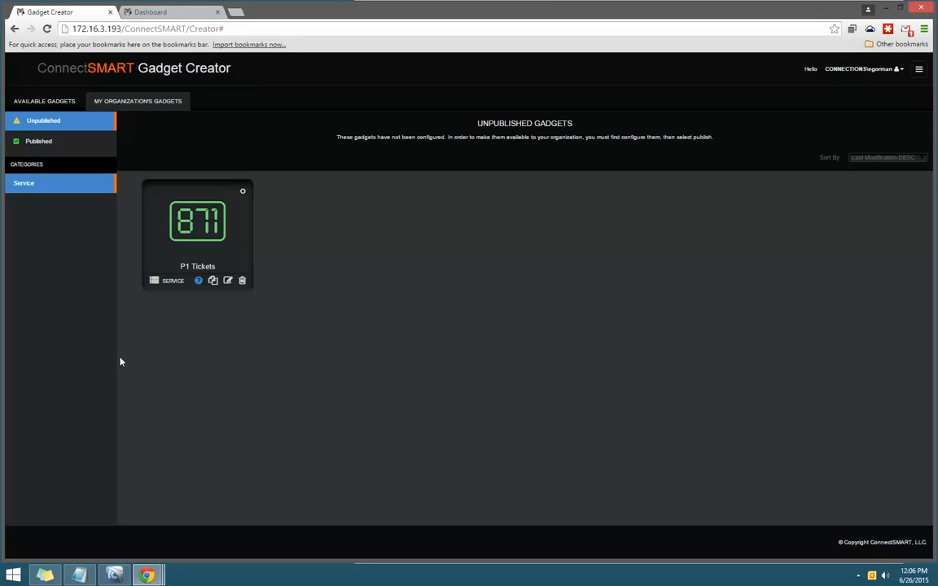
pyautogui.click(228, 281)
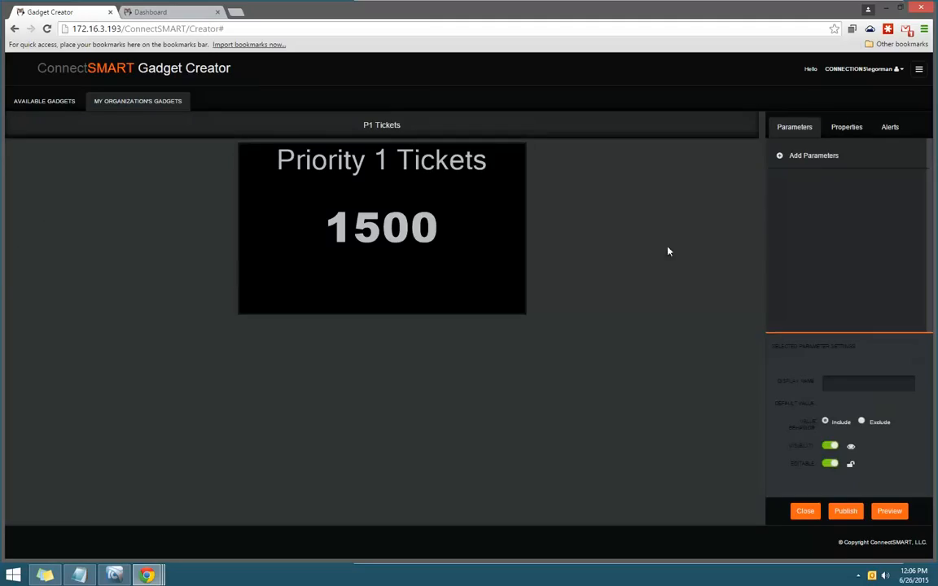
# Add the Boards and Priority parameters to the P1 Tickets gadget
pyautogui.click(819, 156)
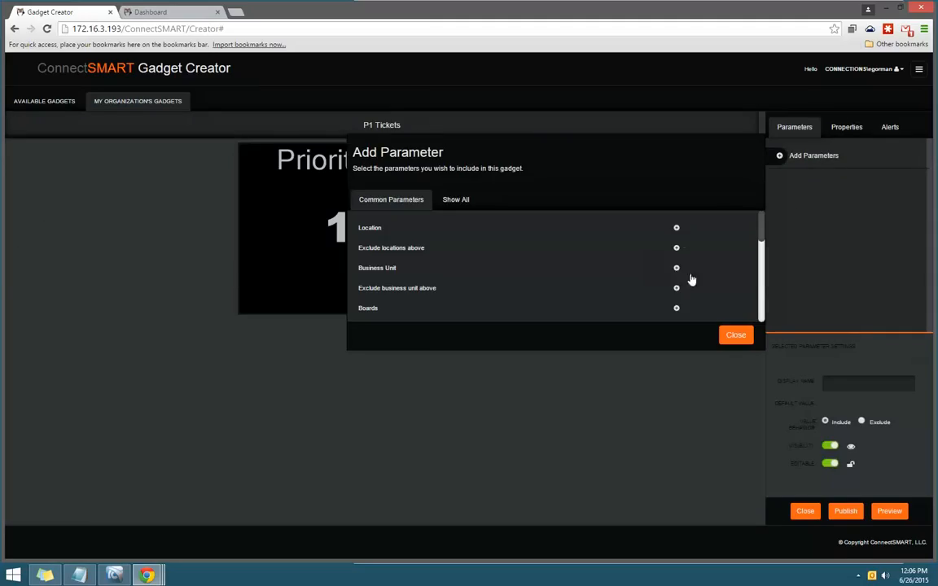
pyautogui.click(676, 309)
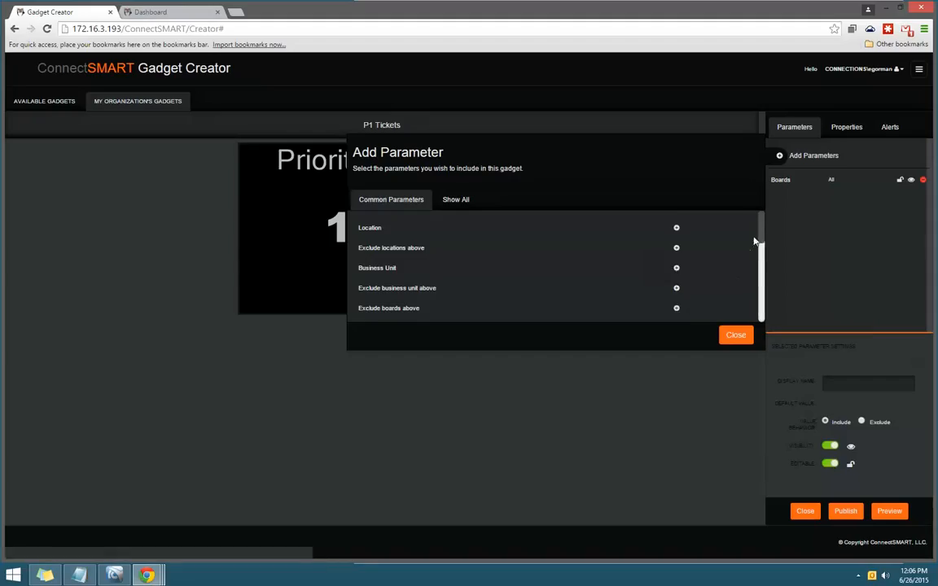
pyautogui.moveTo(762, 234); pyautogui.dragTo(725, 266)
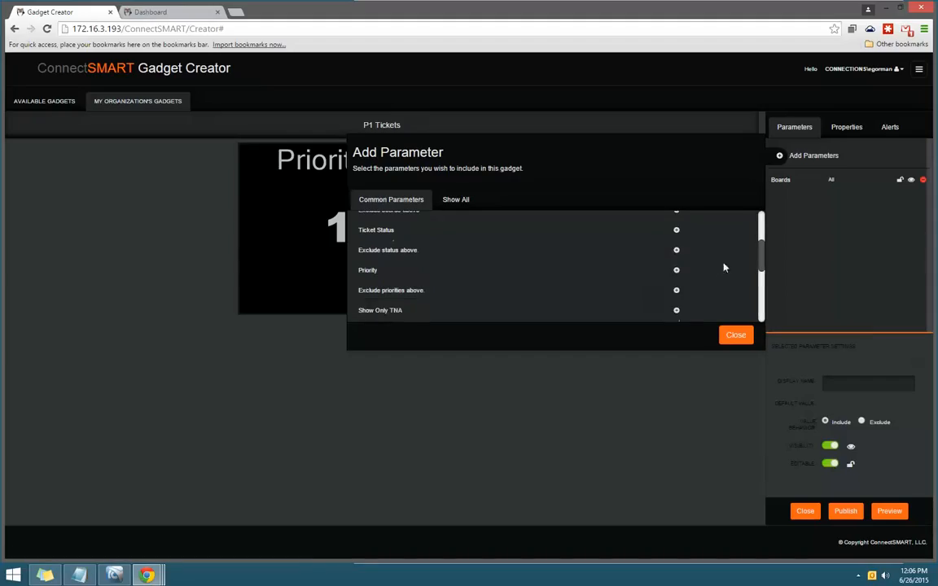
pyautogui.click(676, 271)
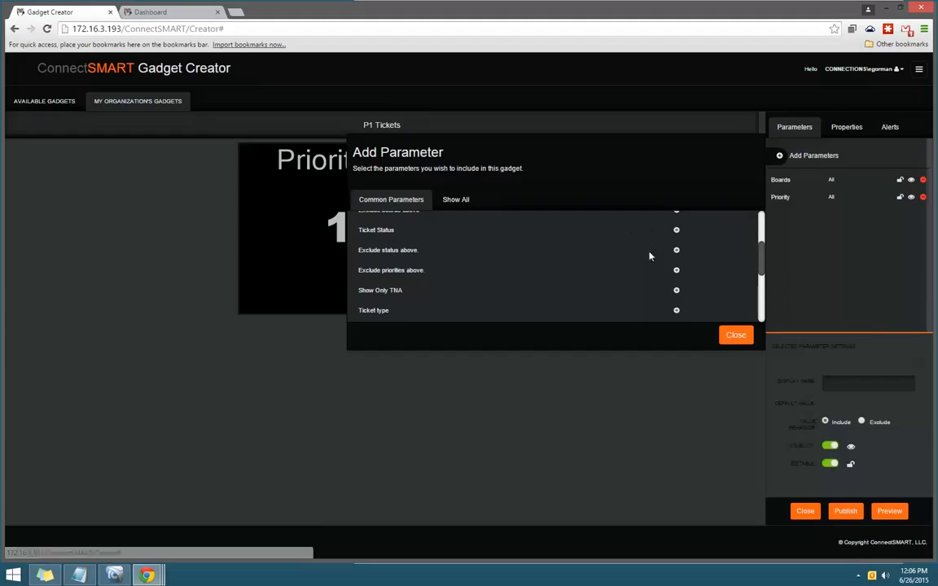
pyautogui.click(733, 337)
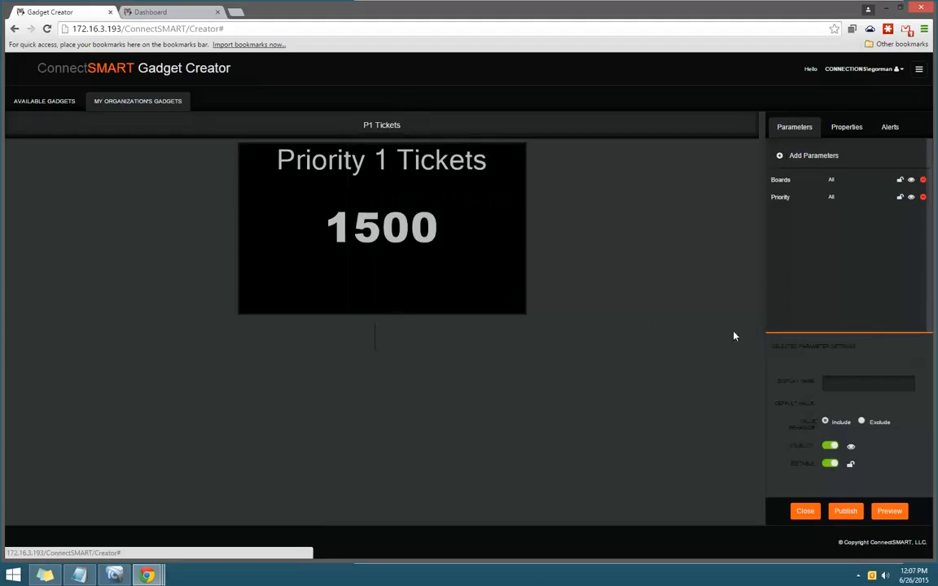
# Set the Boards parameter's default value to the ConnectSMART admin board
pyautogui.click(786, 181)
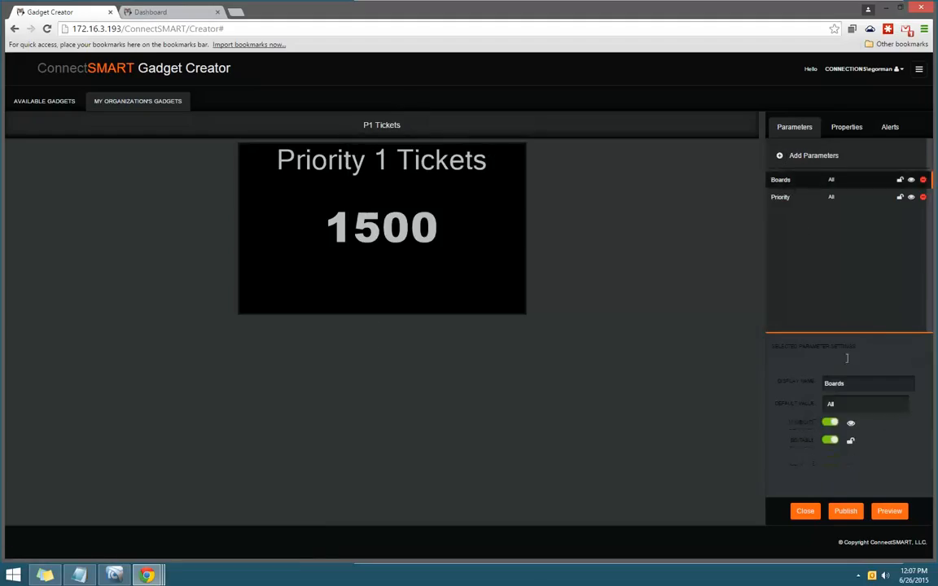
pyautogui.click(903, 405)
pyautogui.scroll(-5, 909, 445)
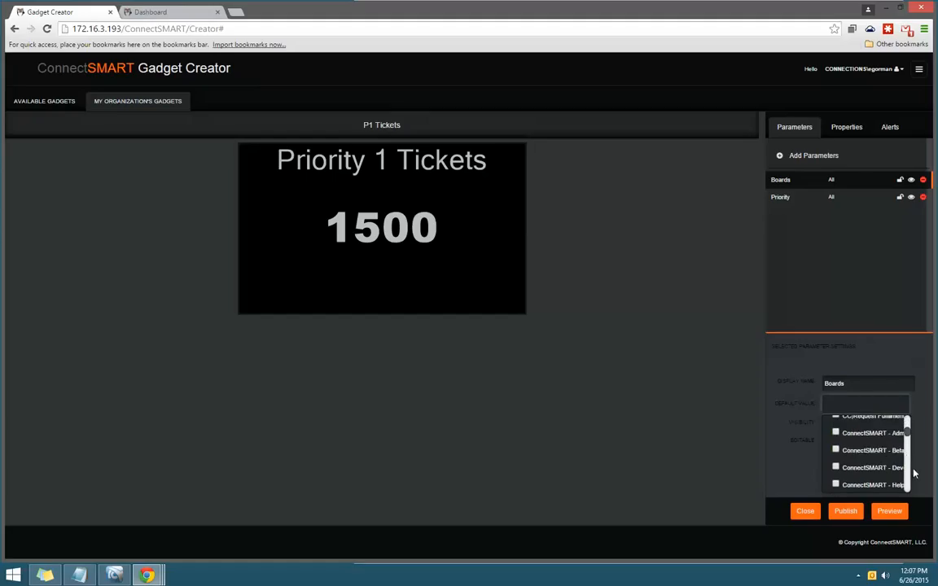
pyautogui.click(835, 432)
# Set the Priority parameter's default value to 1 - Emergency and preview the gadget
pyautogui.click(790, 197)
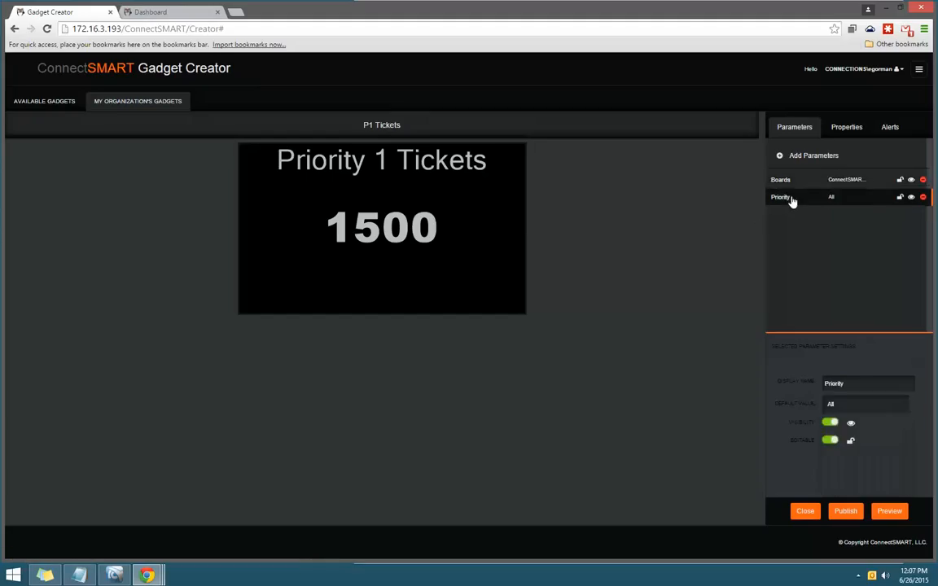
pyautogui.click(886, 405)
pyautogui.click(896, 407)
pyautogui.click(837, 446)
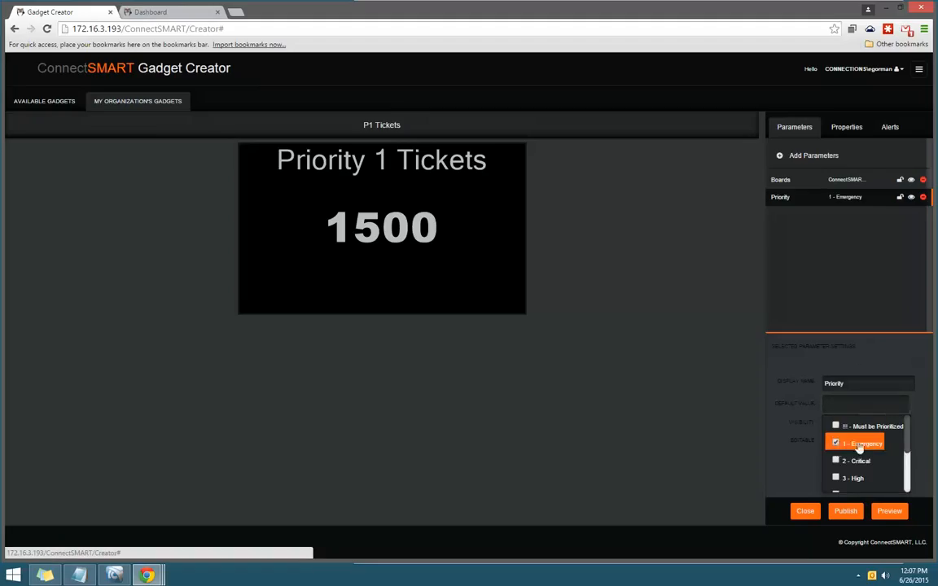
pyautogui.click(889, 511)
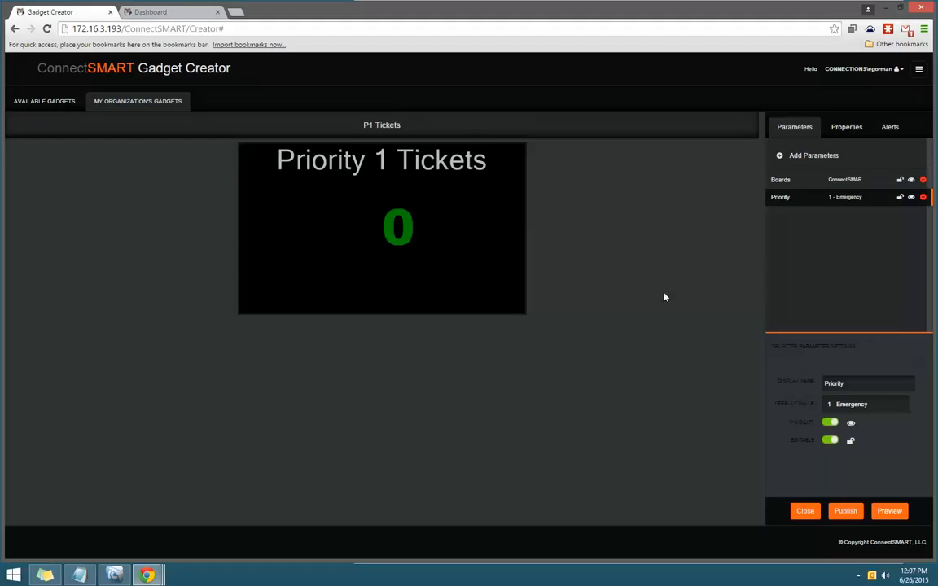
# Rename the gadget to "P1 Emergency - Admin" in its properties
pyautogui.click(841, 132)
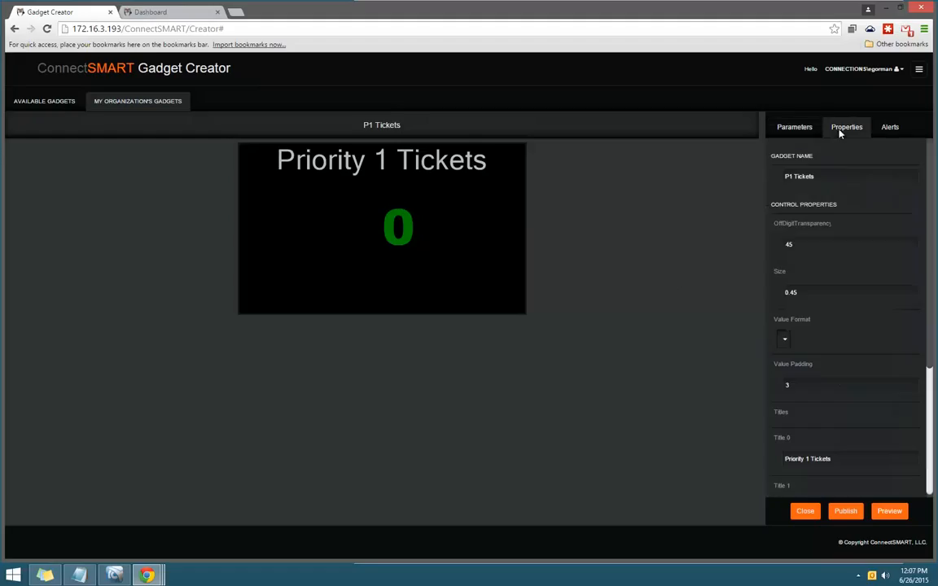
pyautogui.click(828, 180)
pyautogui.hotkey('ctrl', 'shift', 'Left')
pyautogui.write('Emergency')
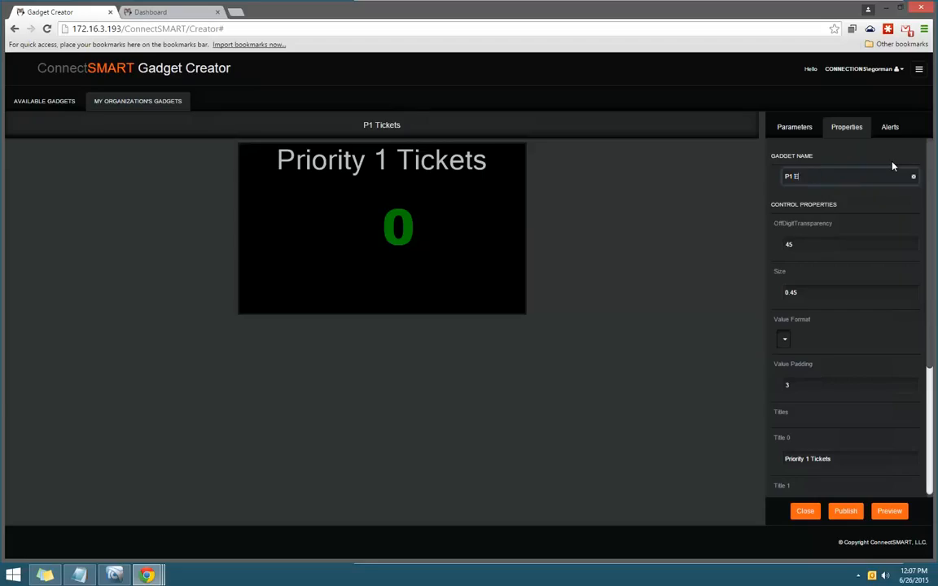
pyautogui.write(' - Admin')
pyautogui.hotkey('ctrl', 'a')
# Set the gadget's Title 0 to "P1 Emergency" and Title 1 to "Admin"
pyautogui.click(856, 459)
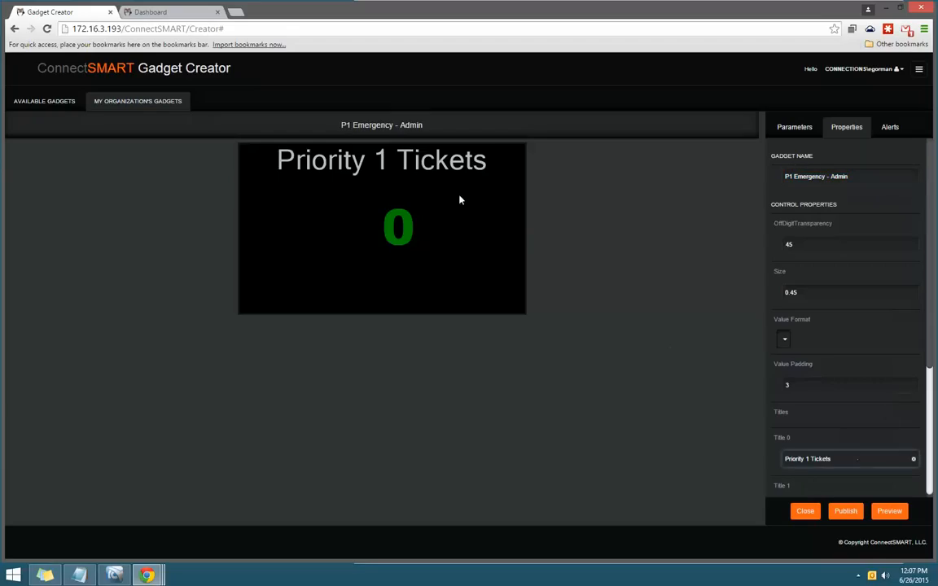
pyautogui.tripleClick(805, 465)
pyautogui.write('P1 Emergency')
pyautogui.scroll(-2, 795, 425)
pyautogui.click(811, 394)
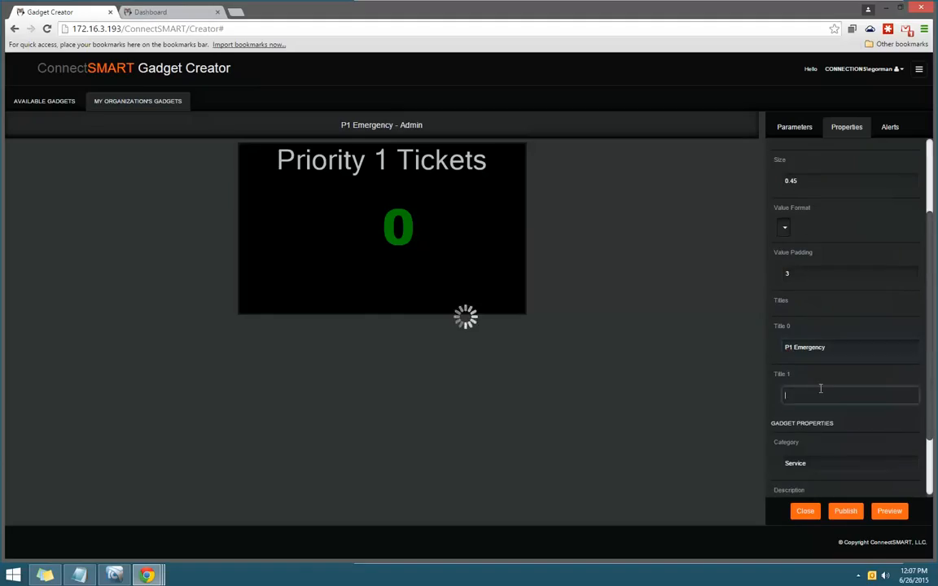
pyautogui.write('Admin')
pyautogui.press('Tab')
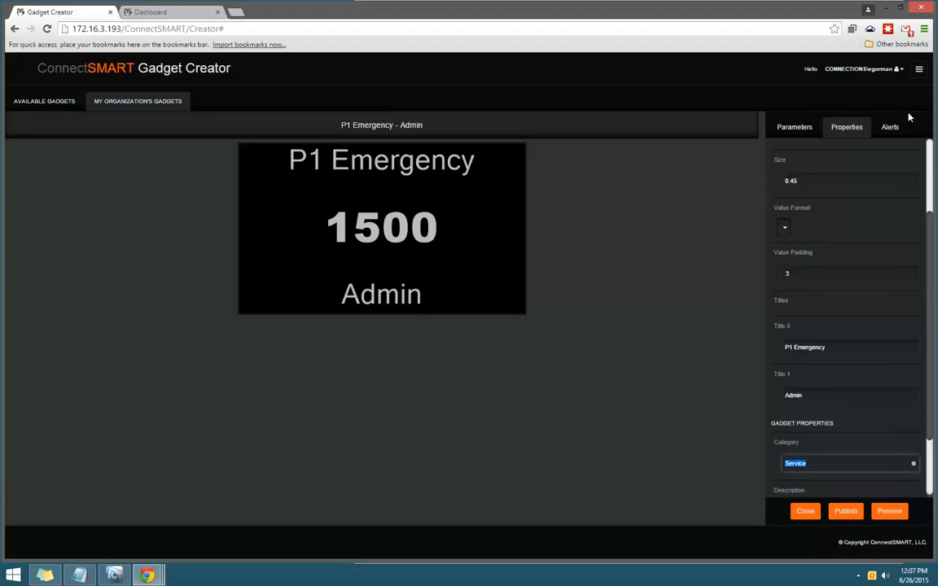
# Change the gadget's category to Alerts and its refresh interval to 1 Minute
pyautogui.scroll(-1, 826, 376)
pyautogui.click(828, 376)
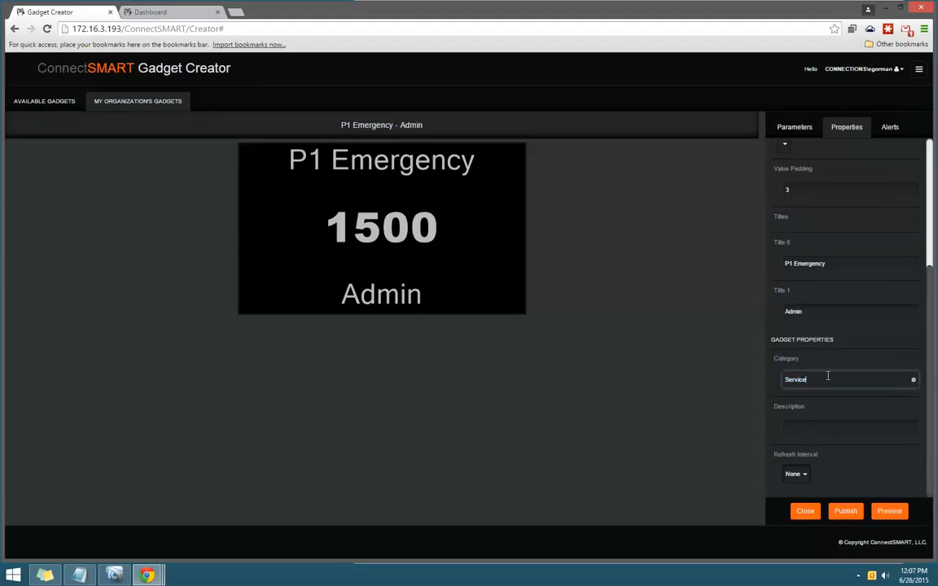
pyautogui.hotkey('ctrl', 'a')
pyautogui.write('A')
pyautogui.click(795, 473)
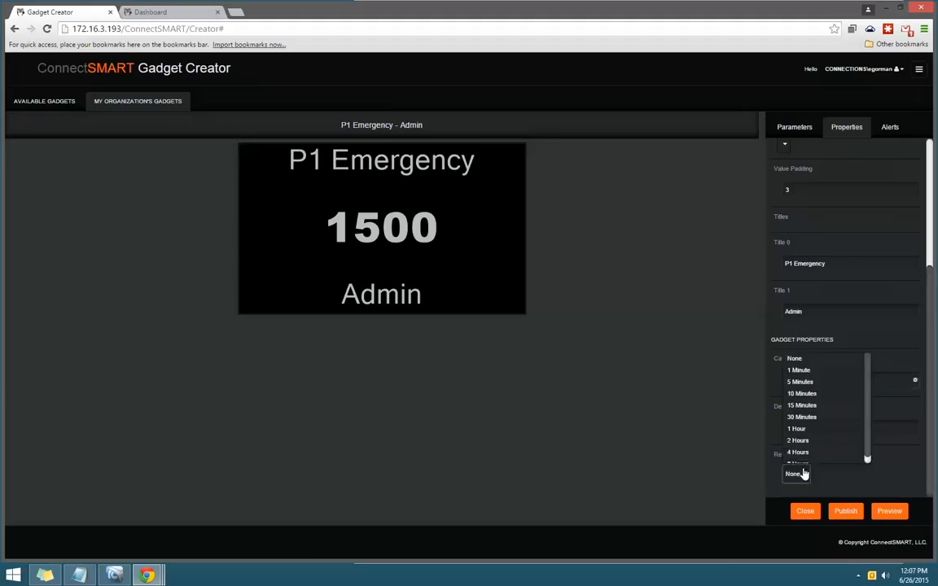
pyautogui.click(800, 369)
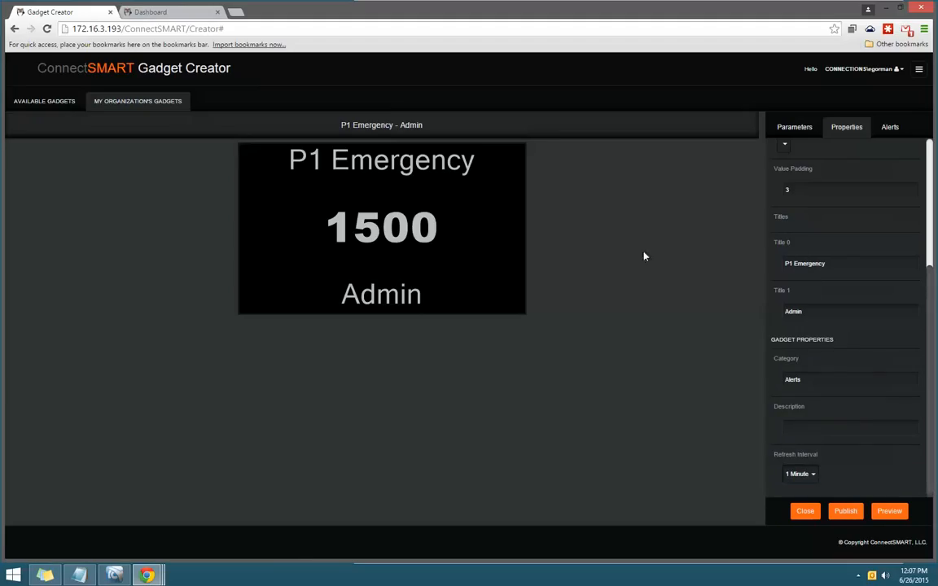
# Start a new alert whose condition is Gadget Value greater than the numeric constant 0
pyautogui.click(890, 129)
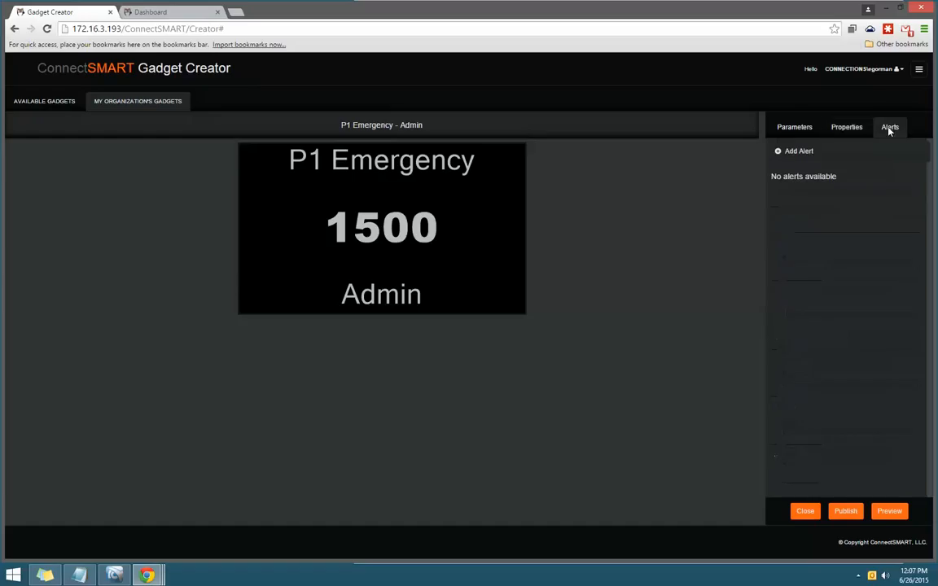
pyautogui.click(788, 151)
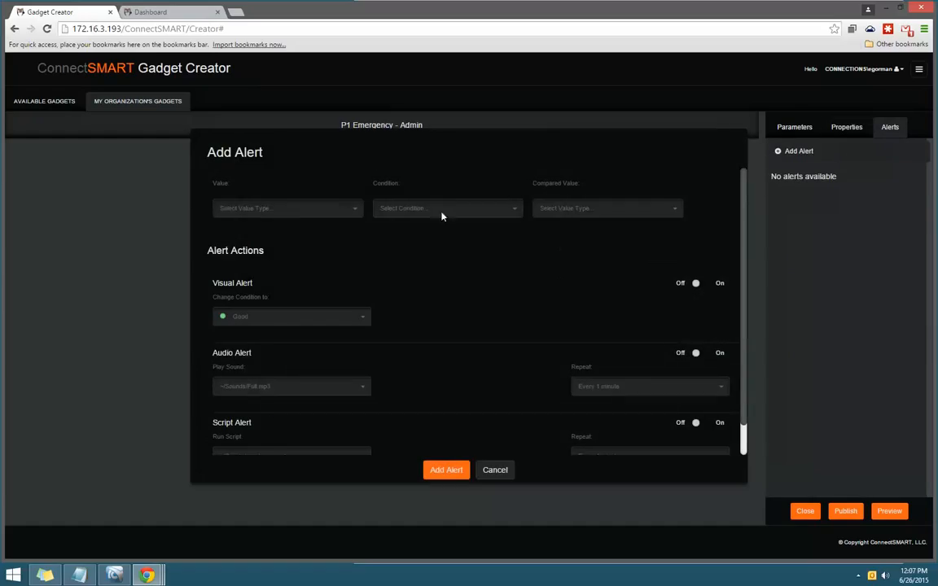
pyautogui.click(295, 209)
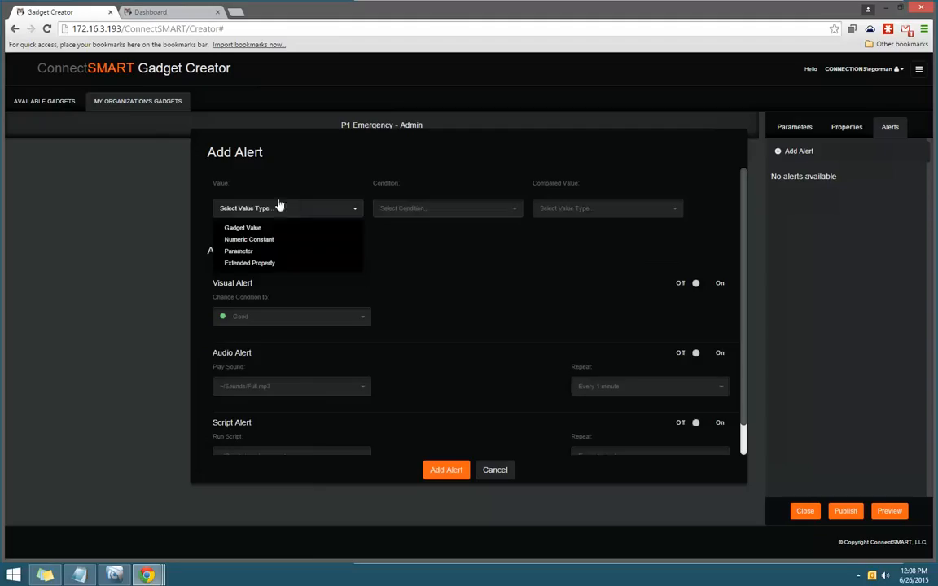
pyautogui.click(243, 228)
pyautogui.click(430, 208)
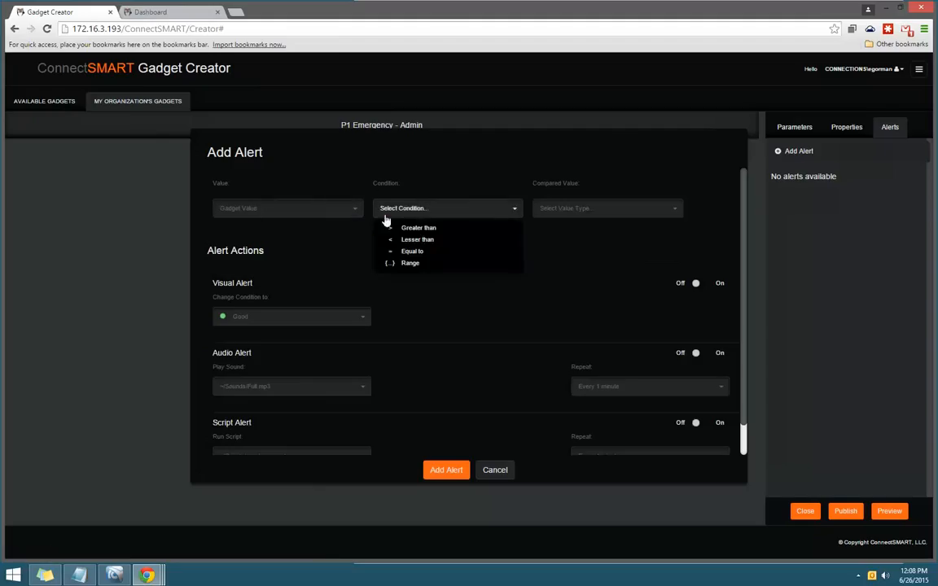
pyautogui.click(407, 227)
pyautogui.click(621, 210)
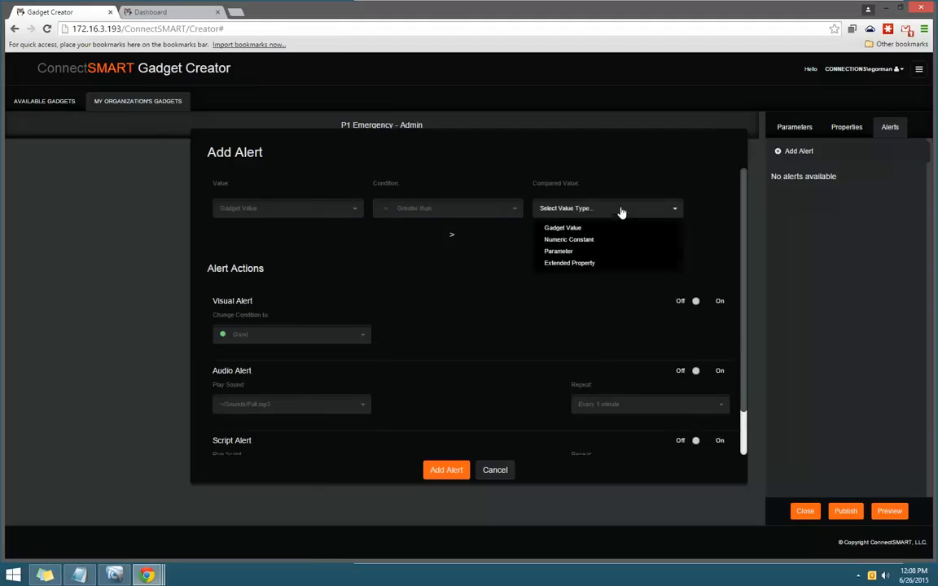
pyautogui.click(568, 240)
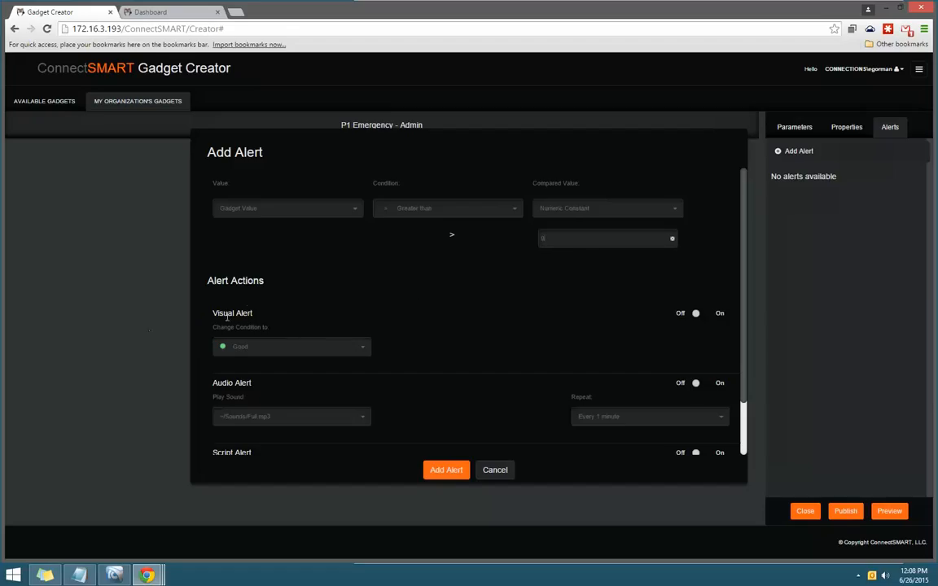
# Turn on the visual alert with its condition changed to Bad, and add the alert to the gadget
pyautogui.click(698, 314)
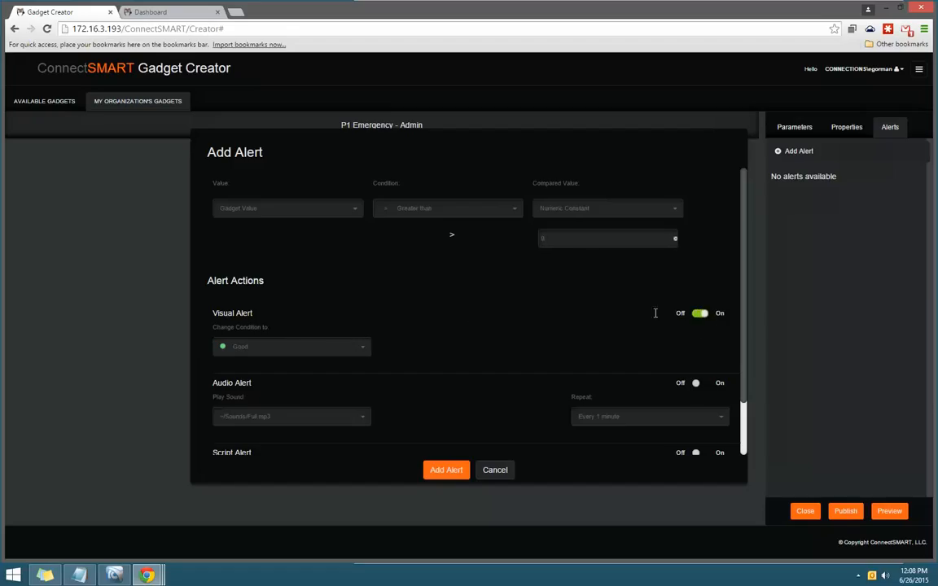
pyautogui.click(287, 351)
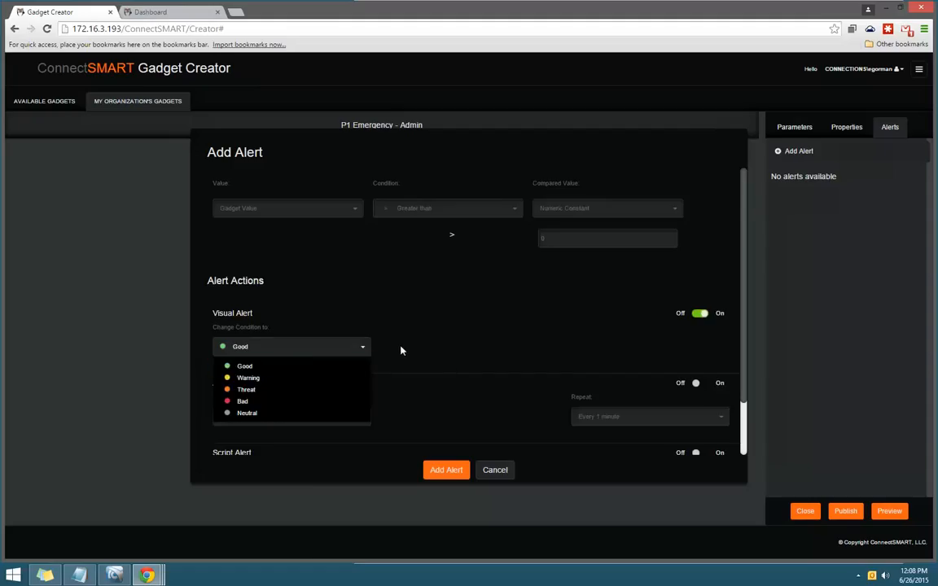
pyautogui.scroll(-2, 401, 351)
pyautogui.click(245, 345)
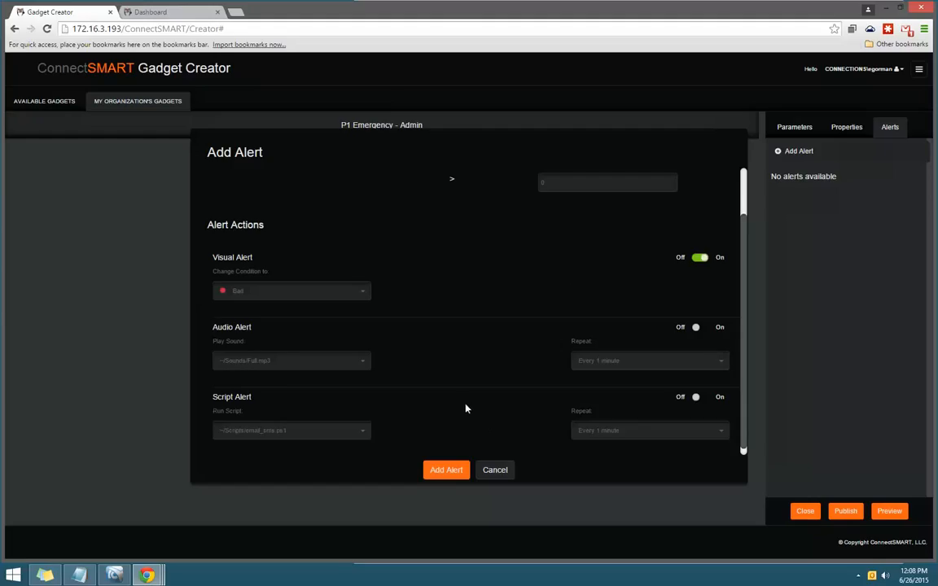
pyautogui.click(447, 471)
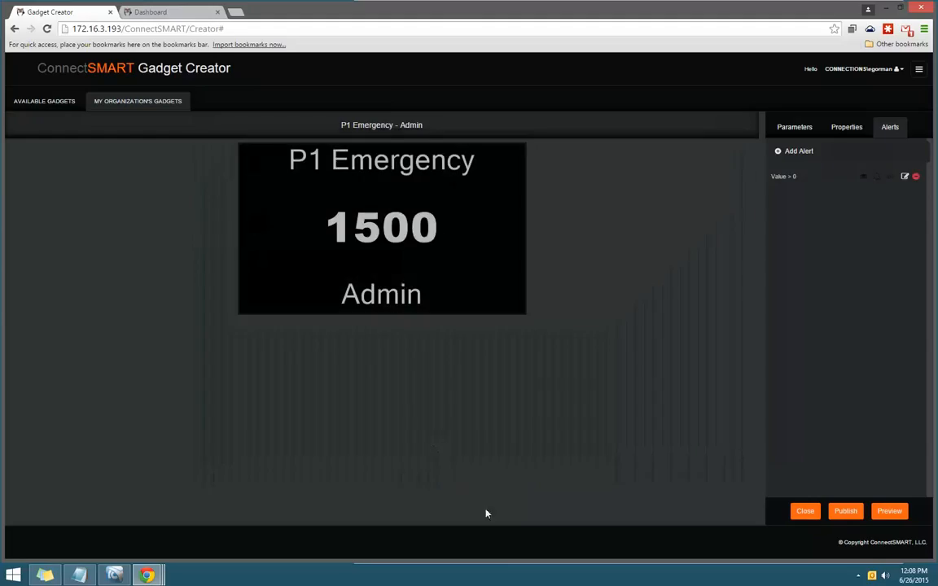
# Publish the P1 Emergency - Admin gadget and show the organization's published gadgets
pyautogui.click(847, 511)
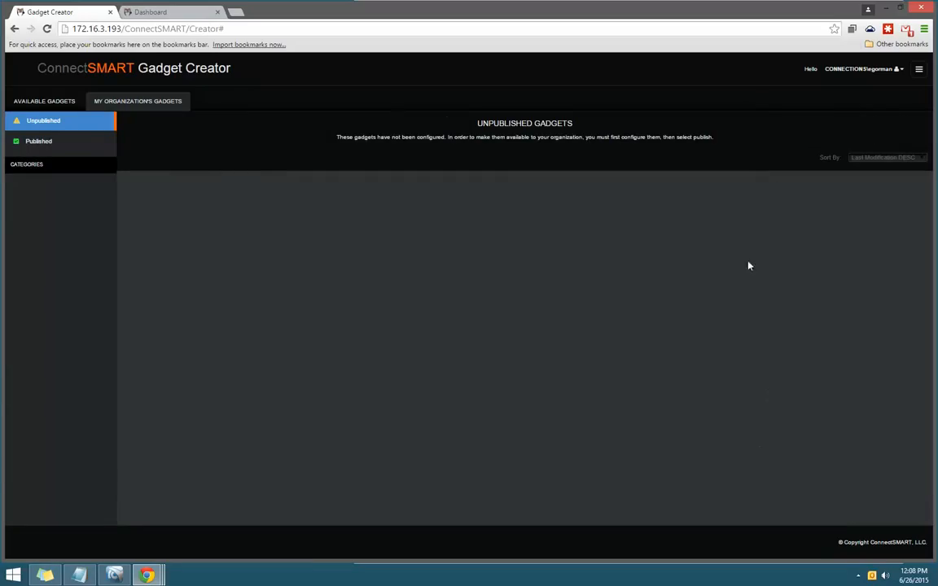
pyautogui.click(32, 141)
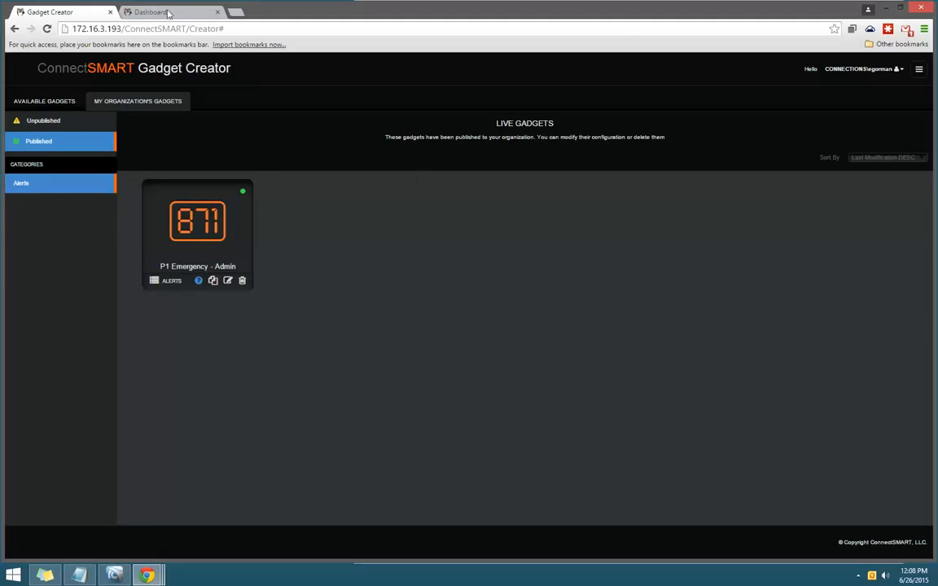
# Switch to the Dashboard page and start a new dashboard named Alerts Board in the category Admin
pyautogui.click(150, 12)
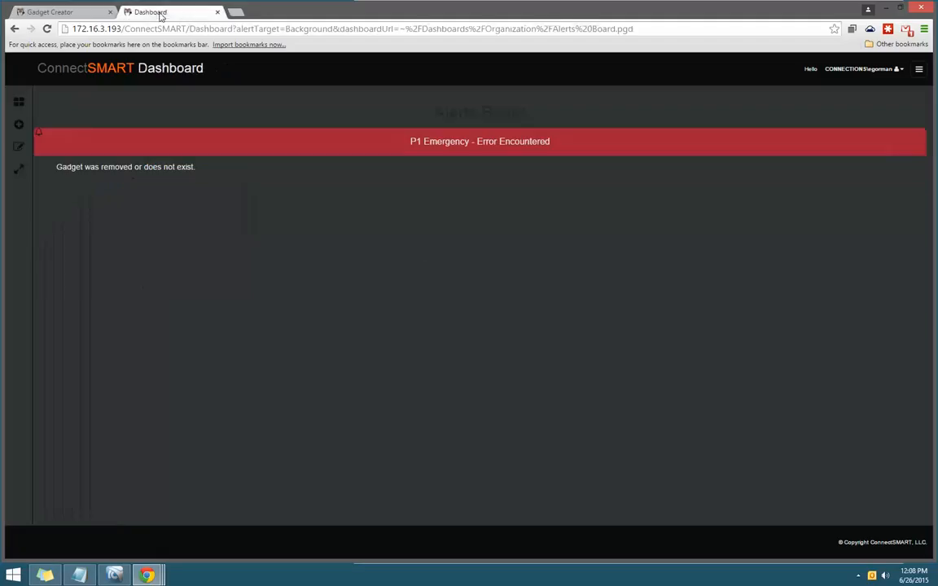
pyautogui.click(18, 125)
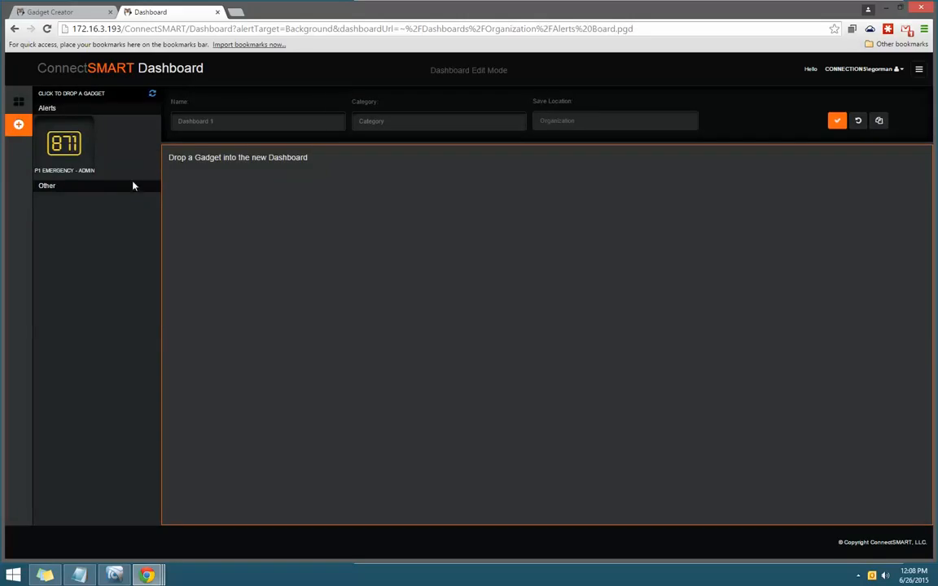
pyautogui.click(250, 123)
pyautogui.write('Alerts Board')
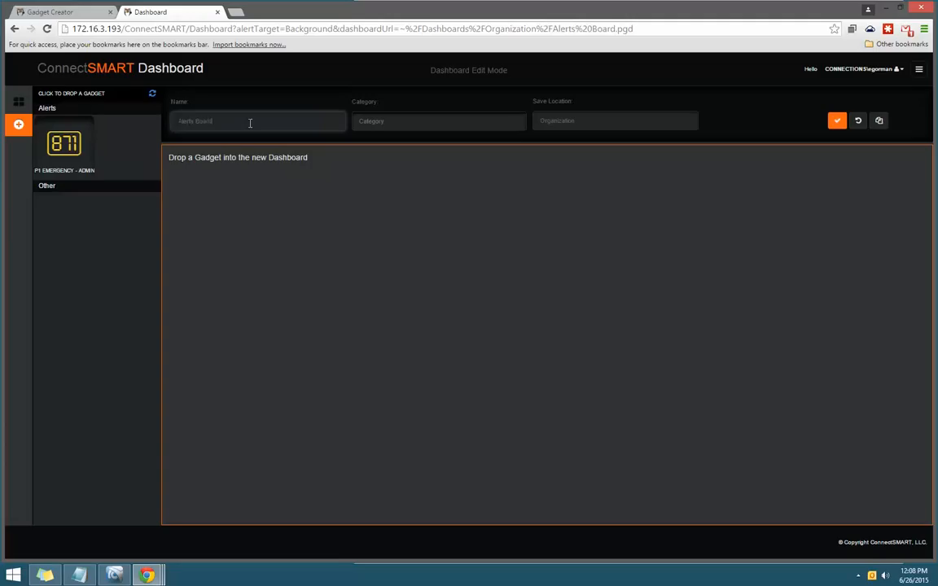
pyautogui.press('Tab')
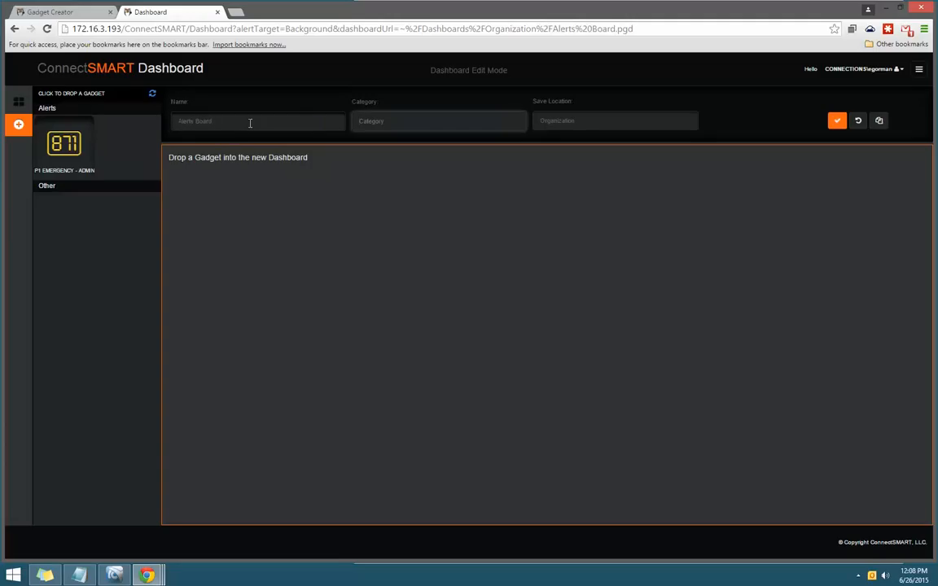
pyautogui.write('Al')
pyautogui.write('min')
pyautogui.press('Tab')
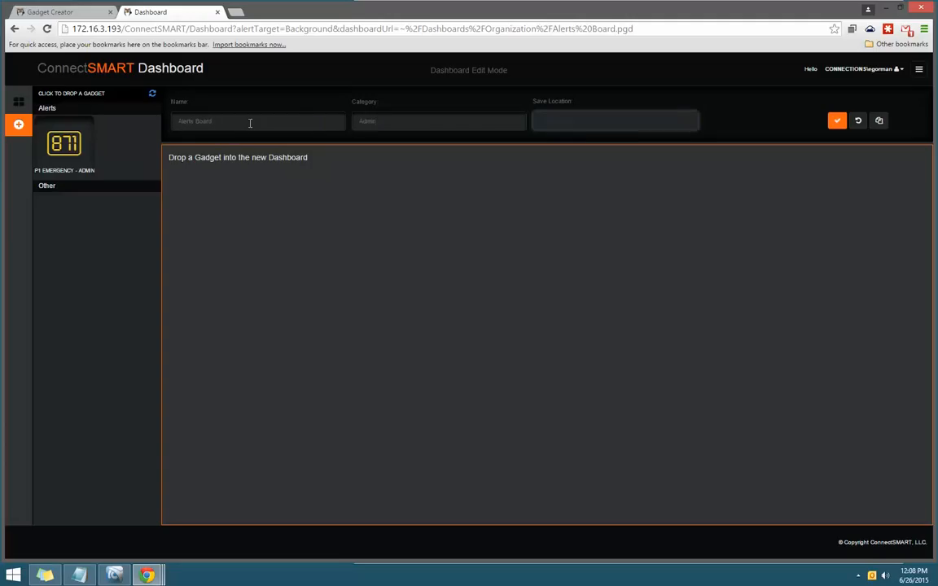
# Set the new dashboard's save location to Organization and place the P1 Emergency - Admin gadget on it
pyautogui.click(579, 124)
pyautogui.click(549, 123)
pyautogui.moveTo(57, 131); pyautogui.dragTo(369, 271)
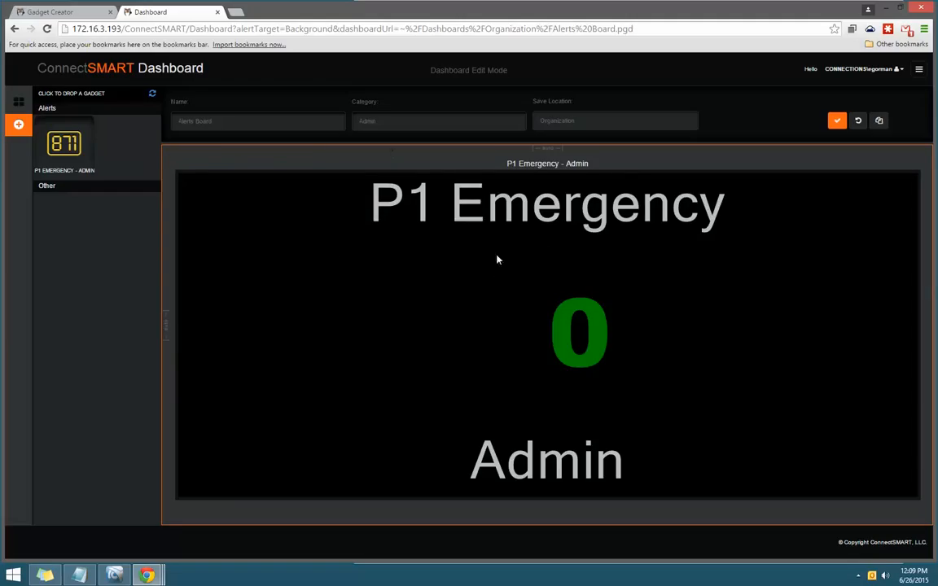
# Clear the displayed name of the P1 Emergency - Admin gadget in its properties
pyautogui.moveTo(841, 197)
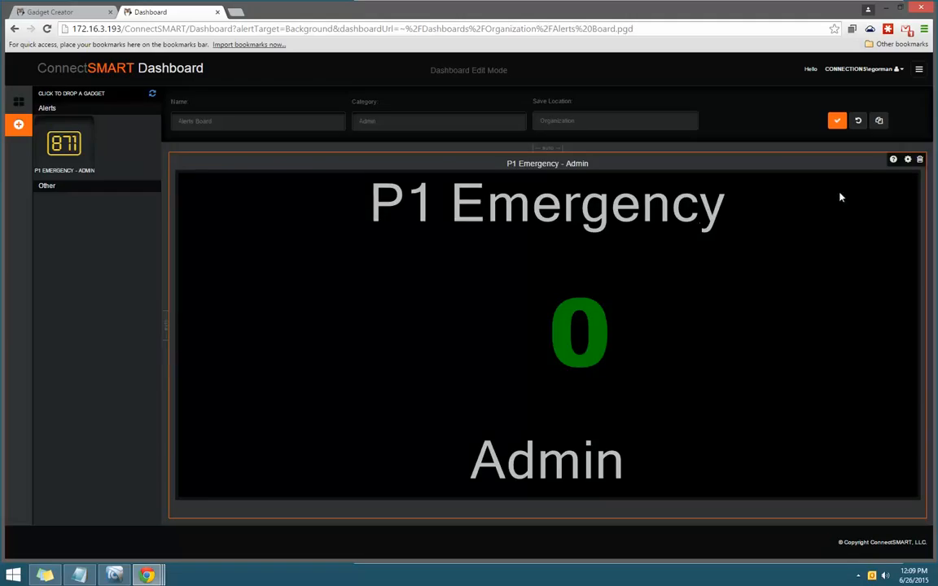
pyautogui.click(907, 161)
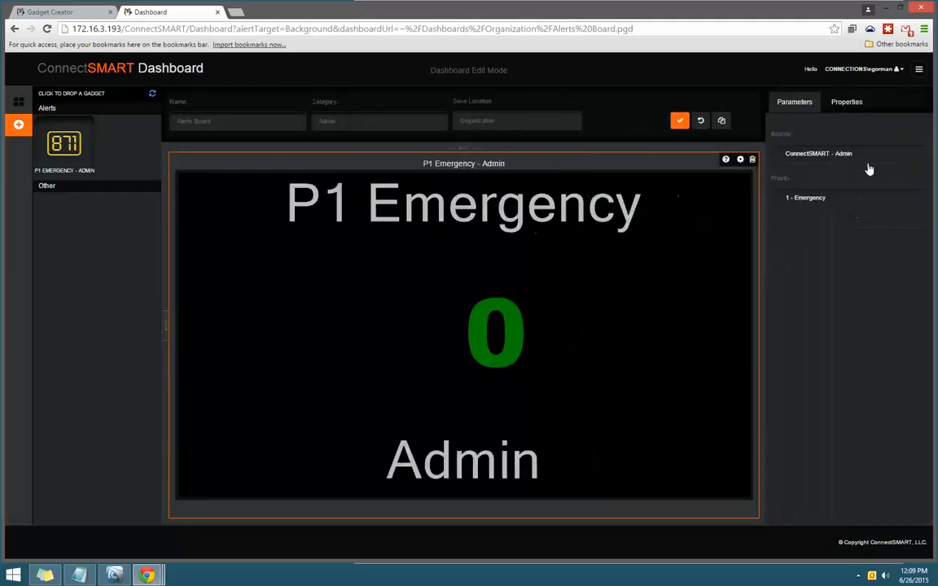
pyautogui.click(844, 105)
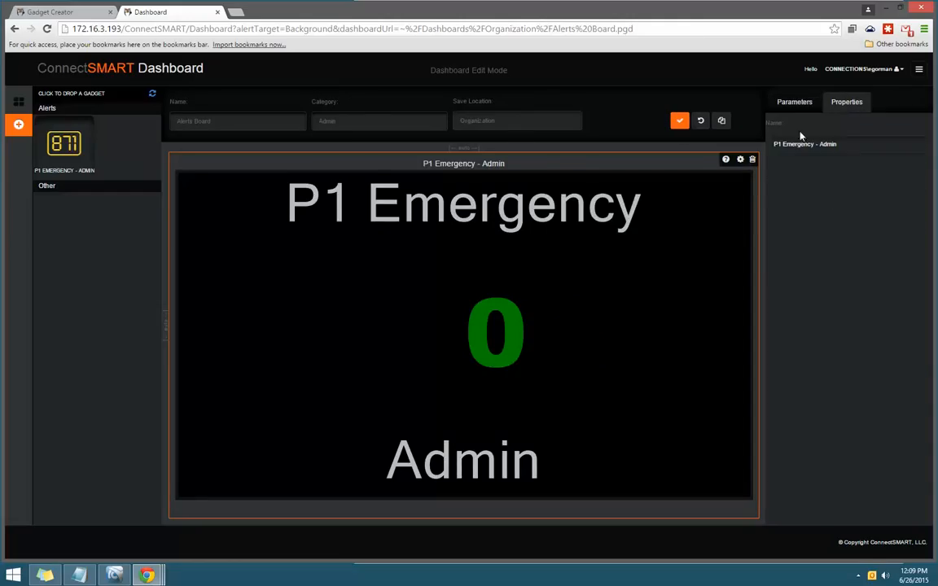
pyautogui.tripleClick(860, 147)
pyautogui.press('BackSpace')
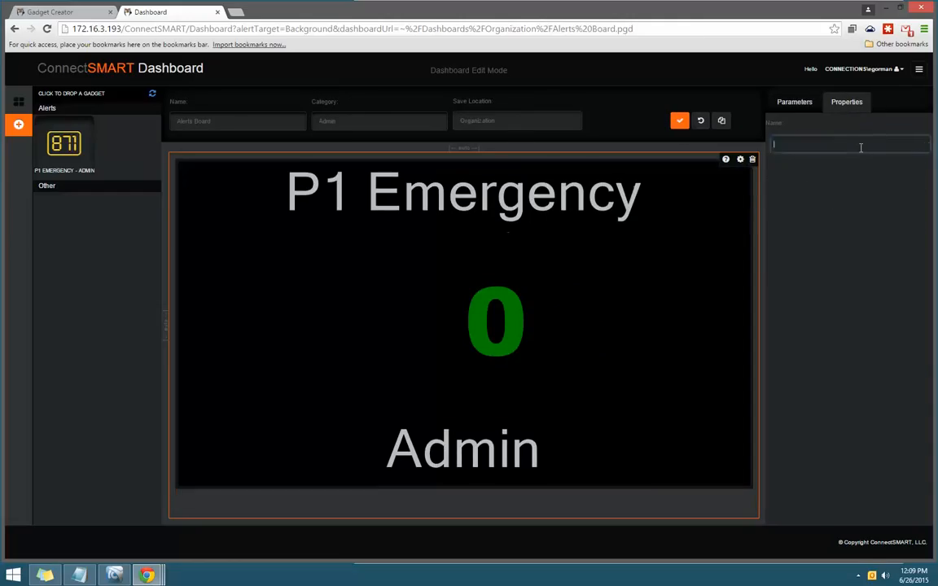
# Review the gadget's board and priority parameters, and save the dashboard over the existing Alerts Board file
pyautogui.click(804, 101)
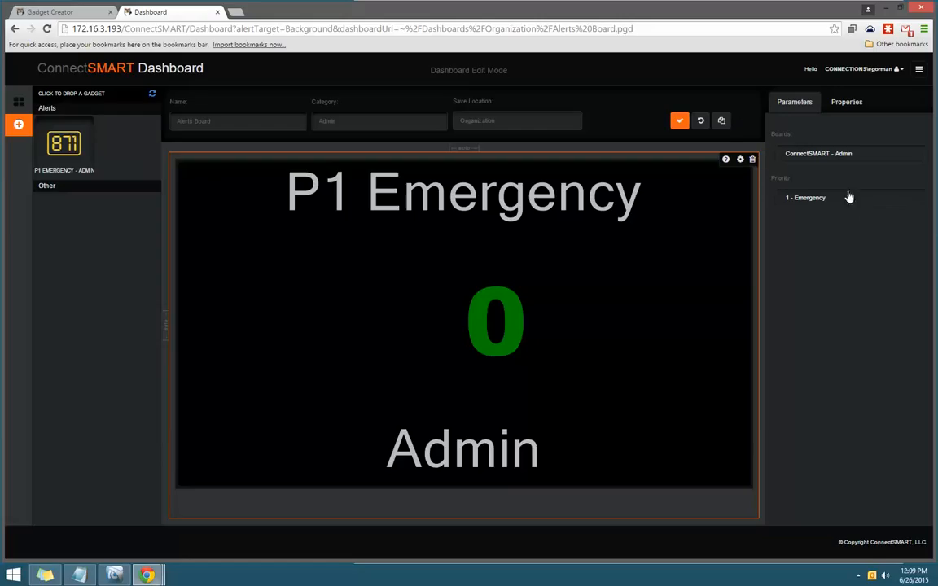
pyautogui.click(680, 123)
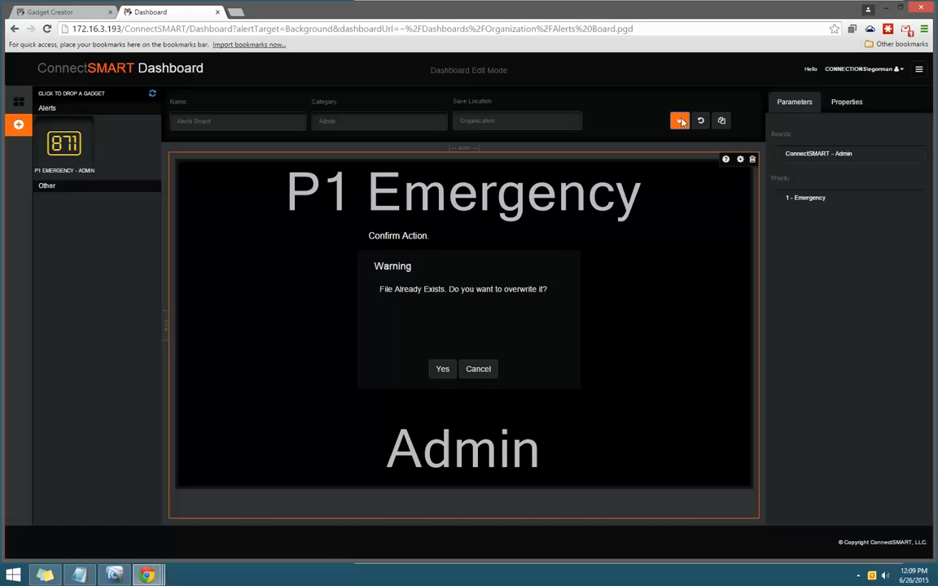
pyautogui.click(442, 370)
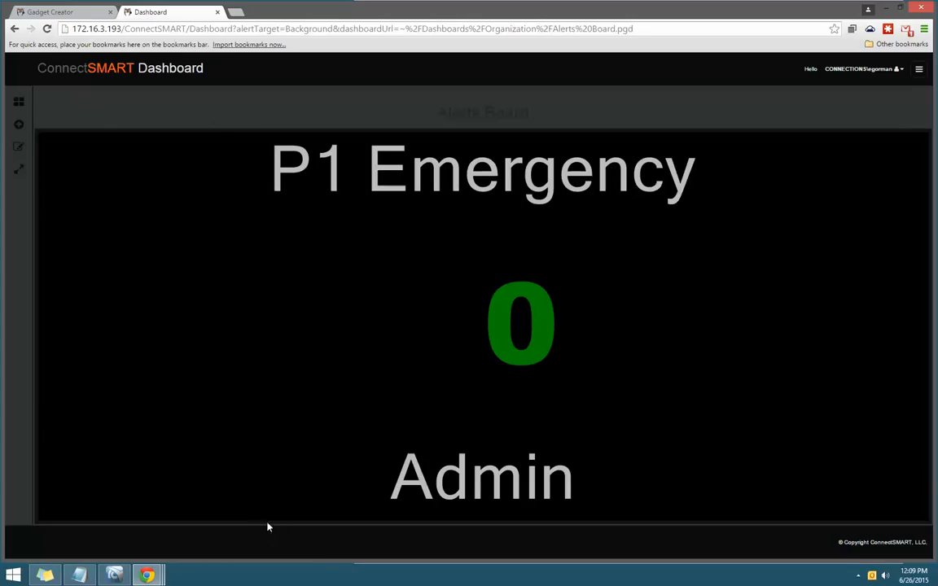
# Switch to ConnectWise, try to save the TEST DEMO TICKET with priority 1 - Emergency, and refresh the ticket record
pyautogui.click(114, 574)
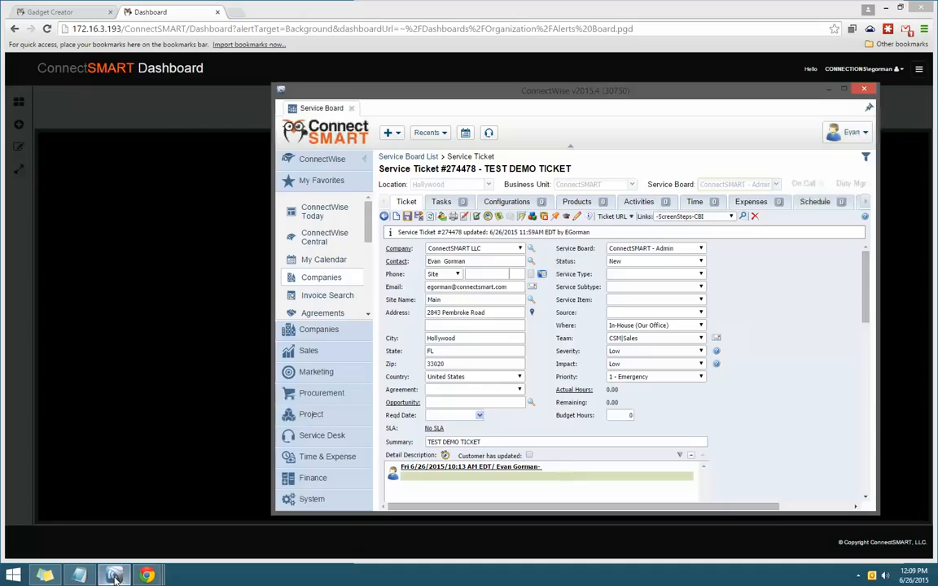
pyautogui.moveTo(429, 90); pyautogui.dragTo(468, 90)
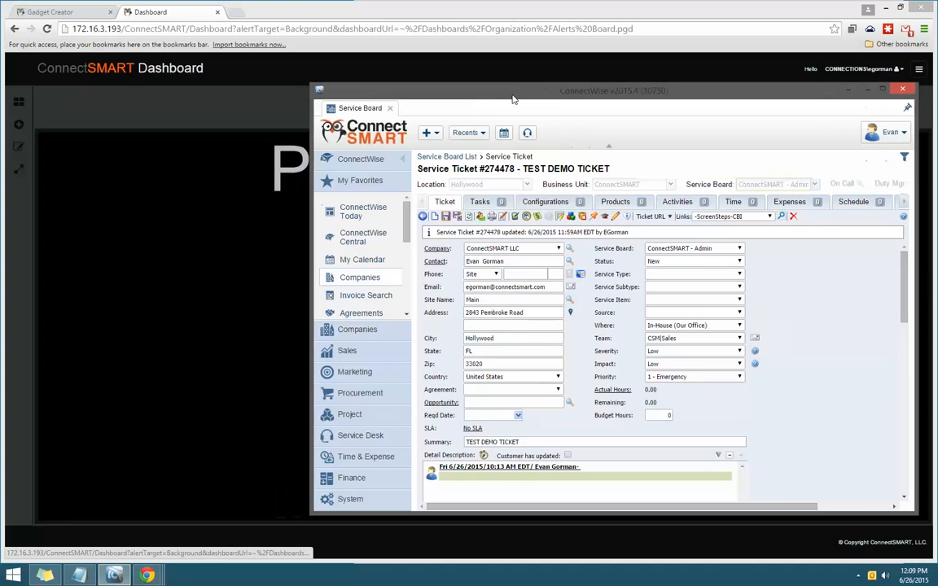
pyautogui.click(680, 377)
pyautogui.click(687, 385)
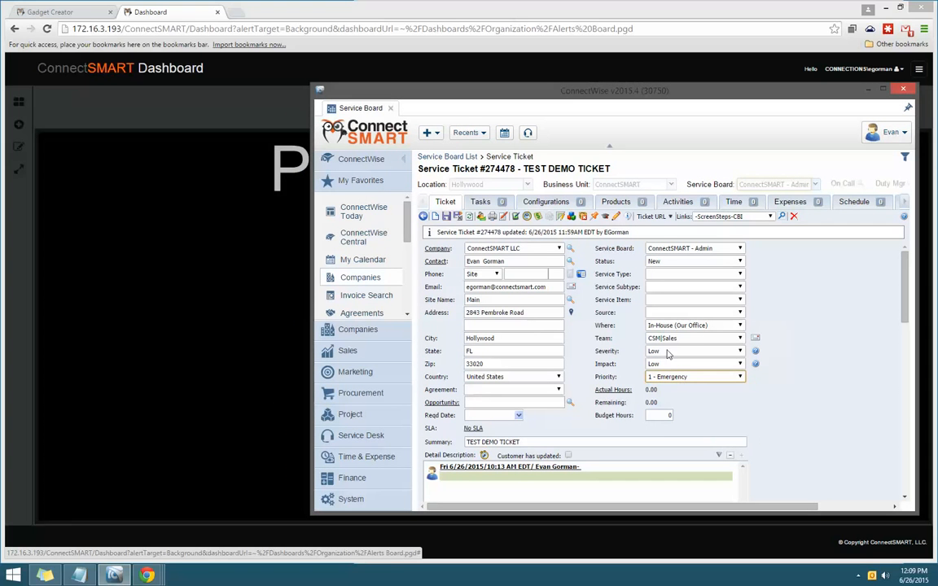
pyautogui.click(434, 216)
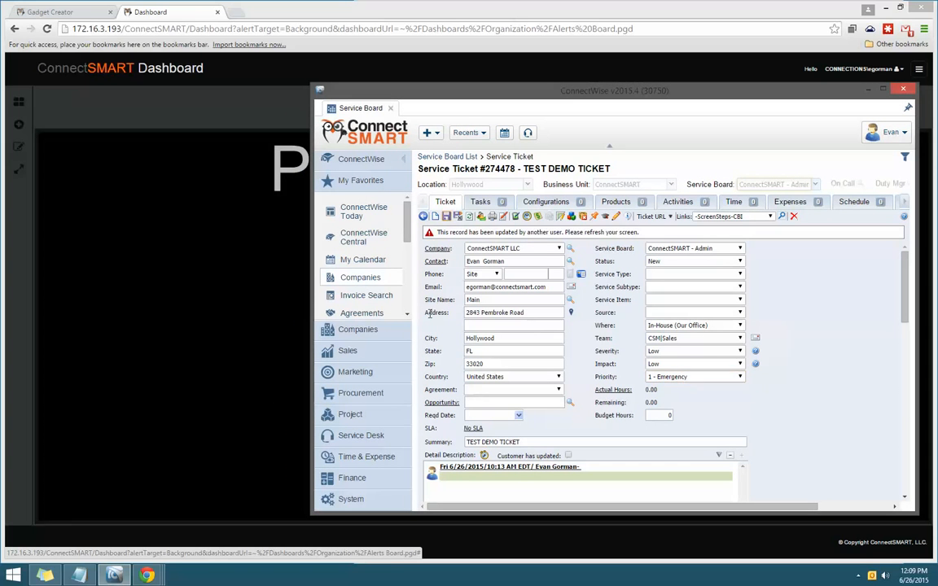
pyautogui.click(468, 217)
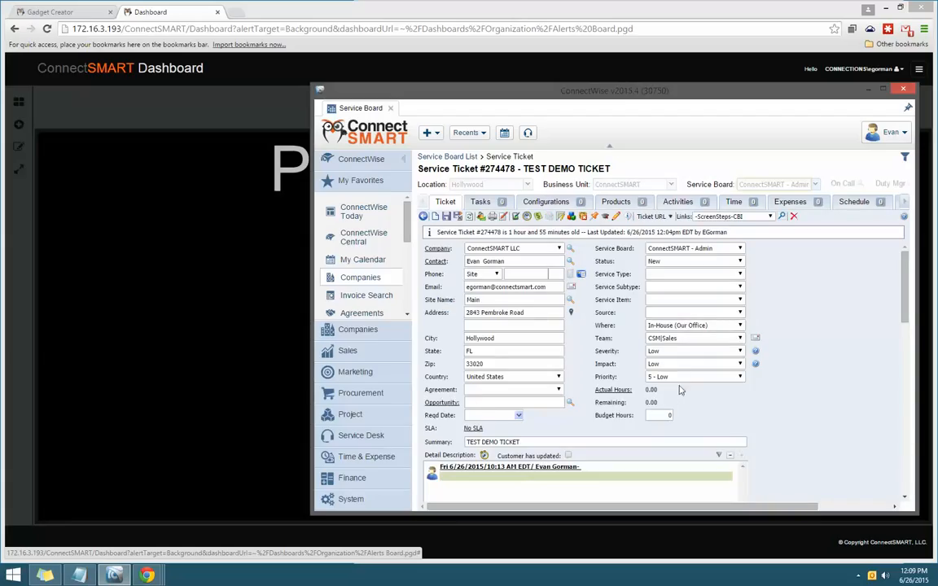
# Set the refreshed test ticket's priority to 1 - Emergency and save the ticket
pyautogui.click(686, 377)
pyautogui.click(679, 388)
pyautogui.click(446, 216)
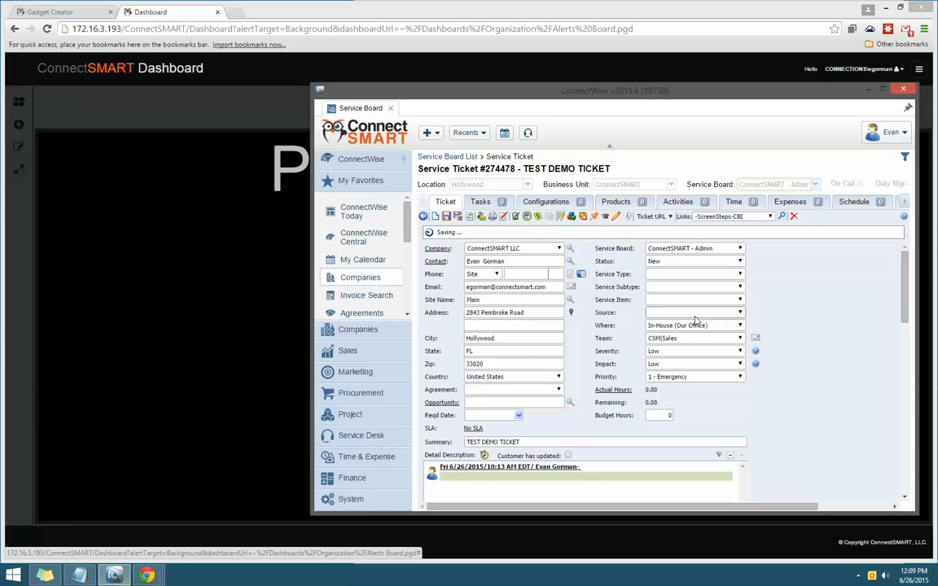
# Return to the Alerts Board dashboard in Chrome and reload it to check the visual alert
pyautogui.click(247, 104)
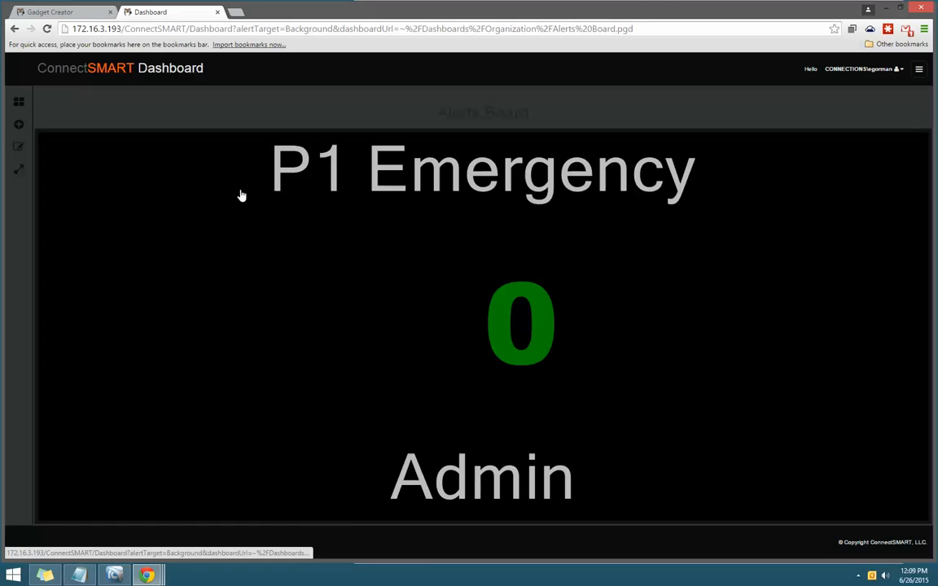
pyautogui.click(314, 32)
pyautogui.press('Return')
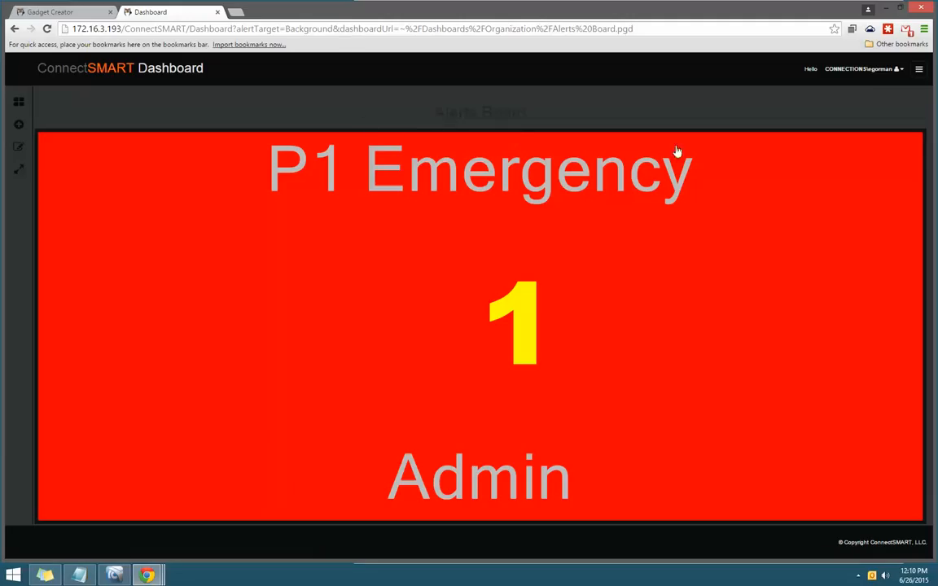
# Show the account's alert target options and examine the alertTarget parameter in the dashboard's URL
pyautogui.click(867, 76)
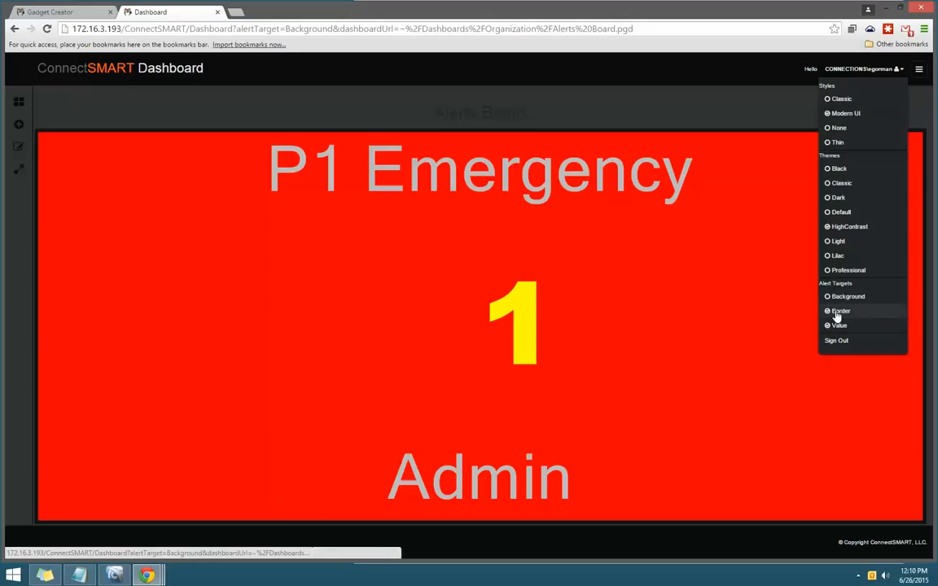
pyautogui.click(267, 29)
pyautogui.click(267, 30)
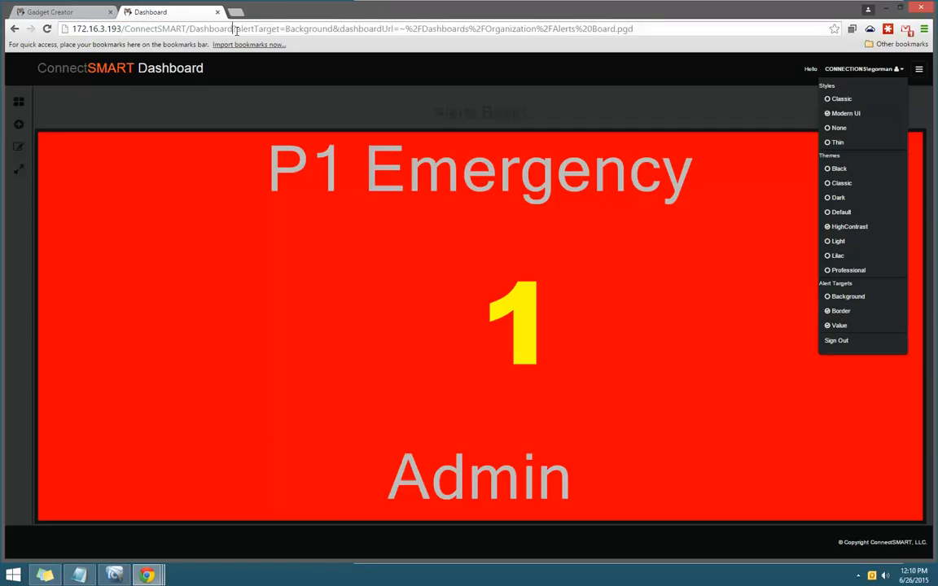
pyautogui.doubleClick(237, 29)
pyautogui.click(239, 29)
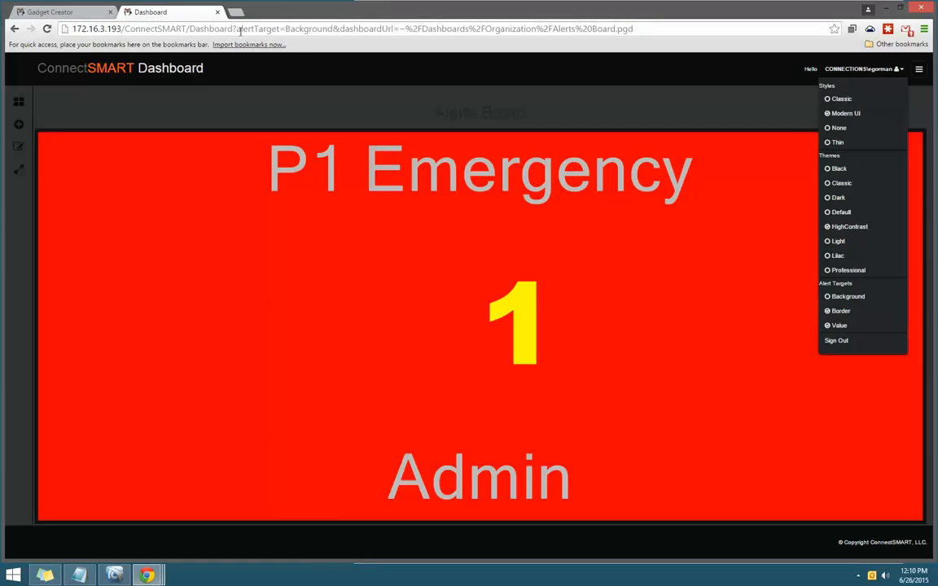